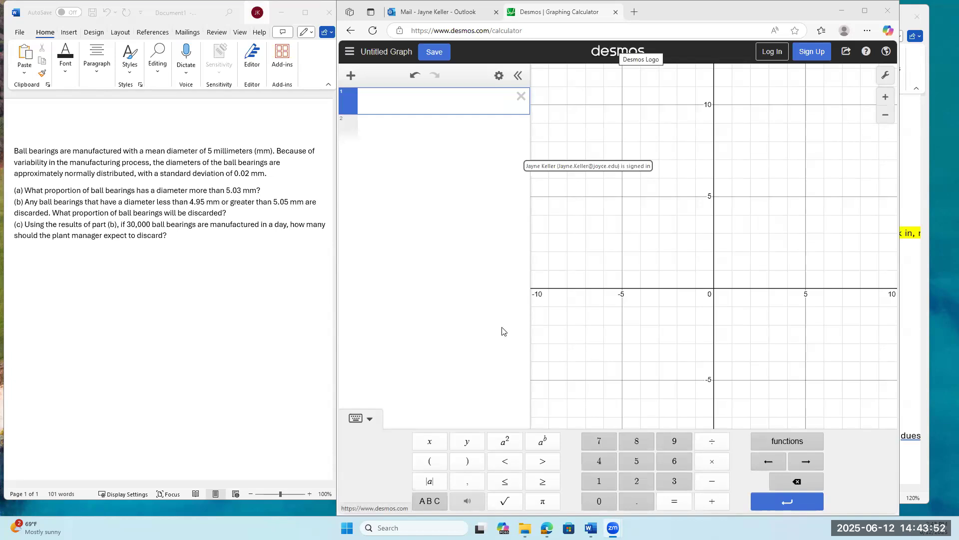
# Insert the normaldist function from the probability distributions into the first expression line.
pyautogui.click(370, 418)
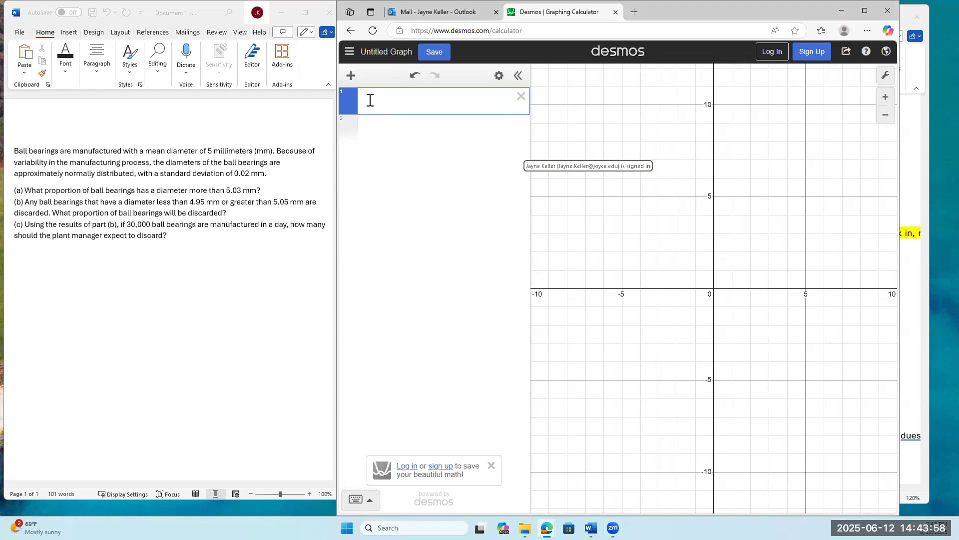
pyautogui.click(356, 501)
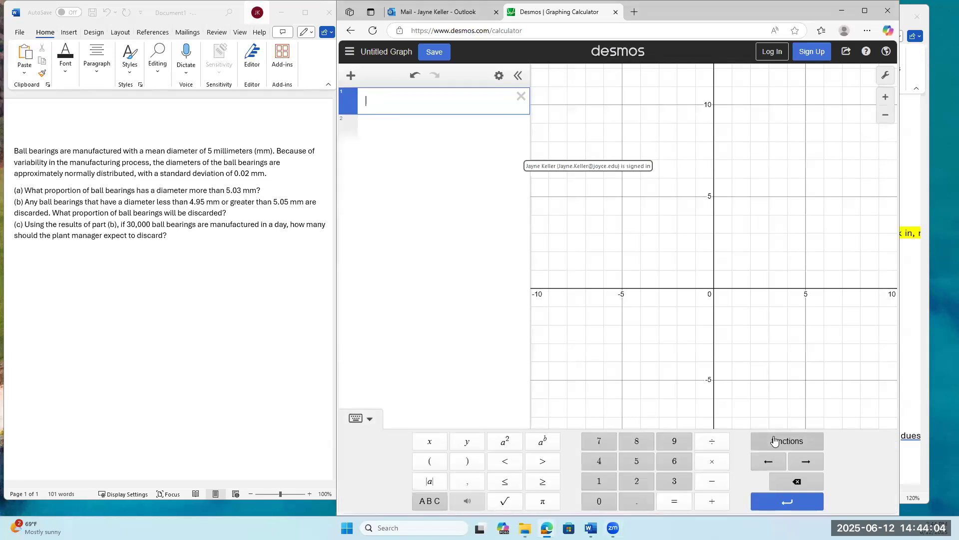
pyautogui.click(774, 441)
pyautogui.scroll(-5, 742, 393)
pyautogui.scroll(-3, 742, 392)
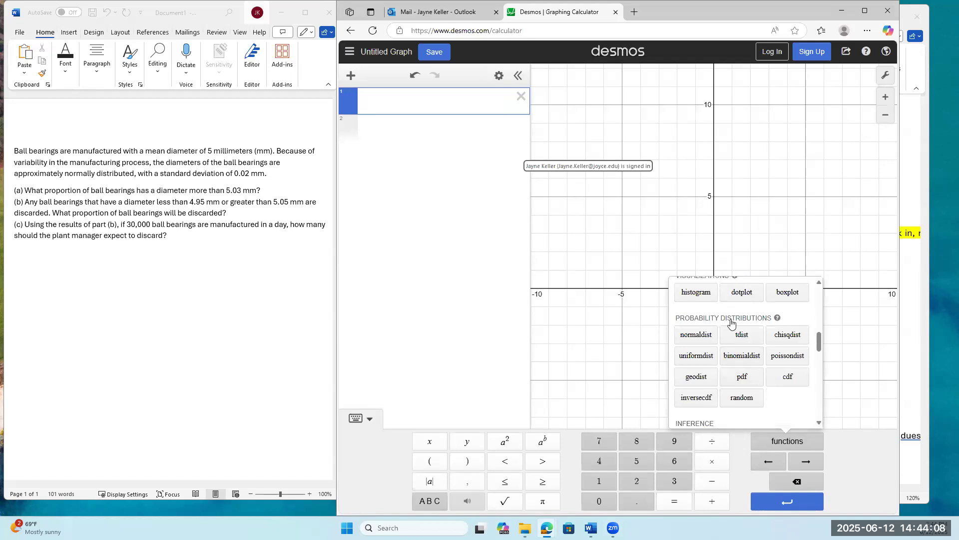
pyautogui.click(697, 335)
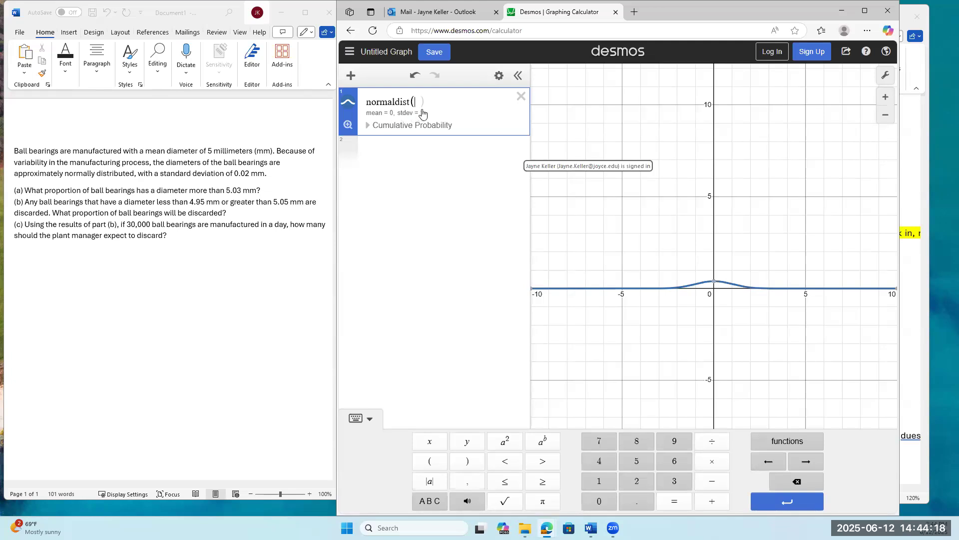
# Turn on cumulative probability for the normal distribution and fit the graph view to its curve.
pyautogui.click(368, 126)
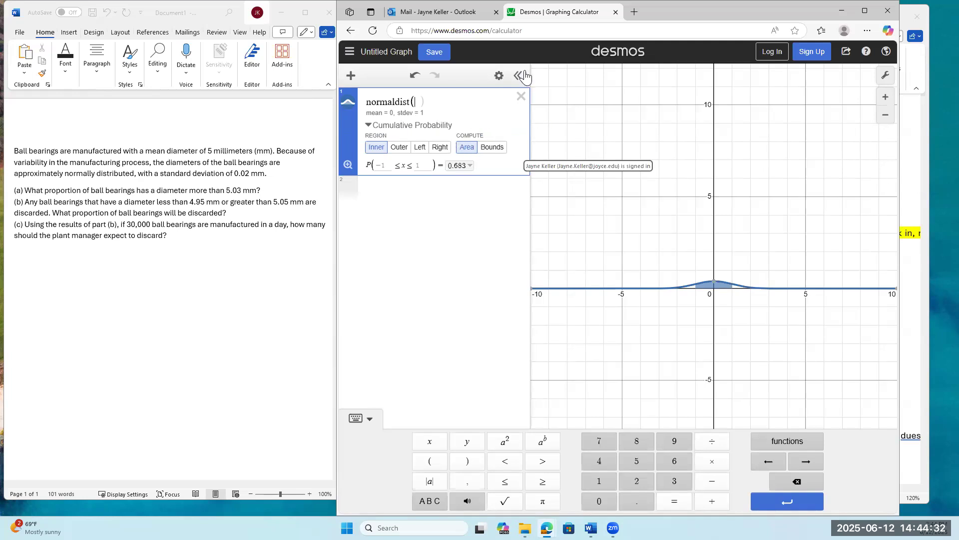
pyautogui.click(468, 148)
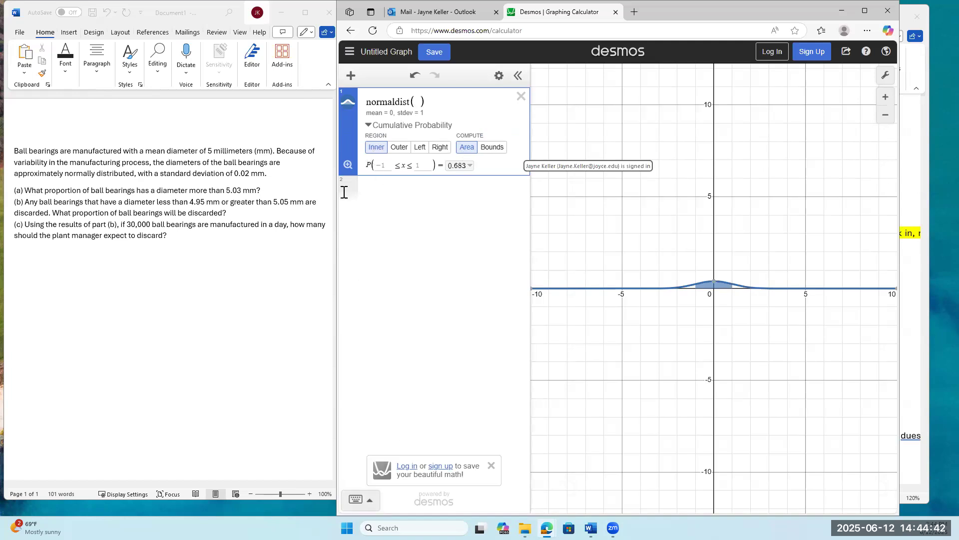
pyautogui.click(347, 165)
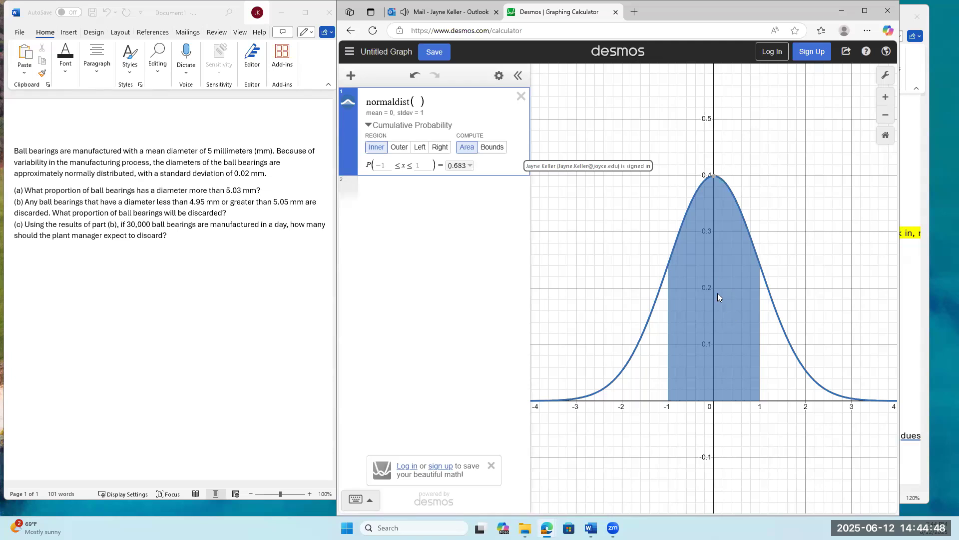
# Preview the Outer, Left and Right shaded regions of the standard normal curve in turn.
pyautogui.click(394, 149)
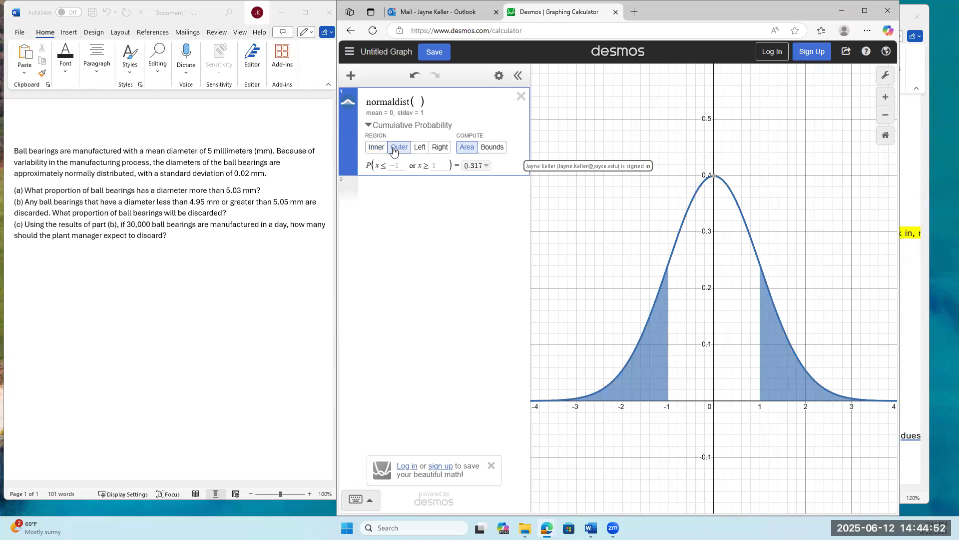
pyautogui.click(423, 149)
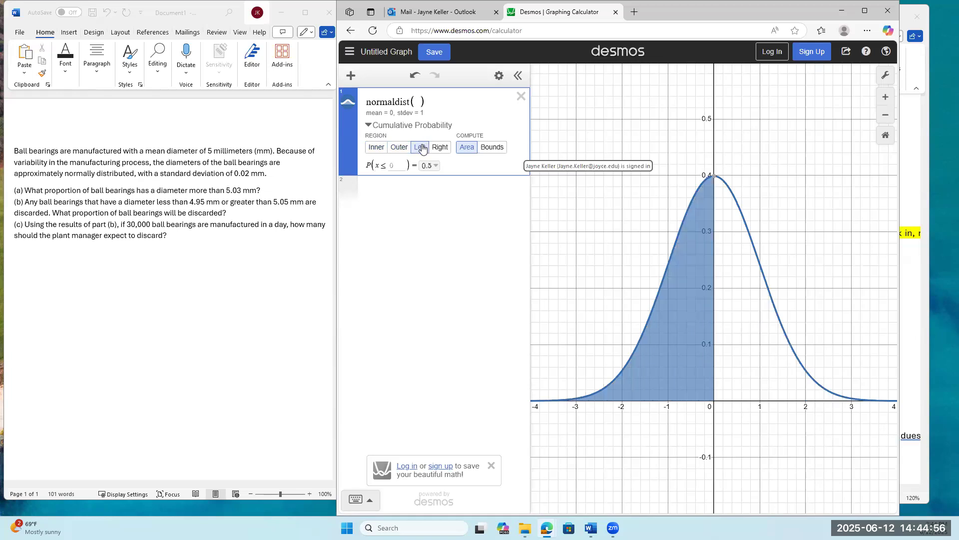
pyautogui.click(439, 153)
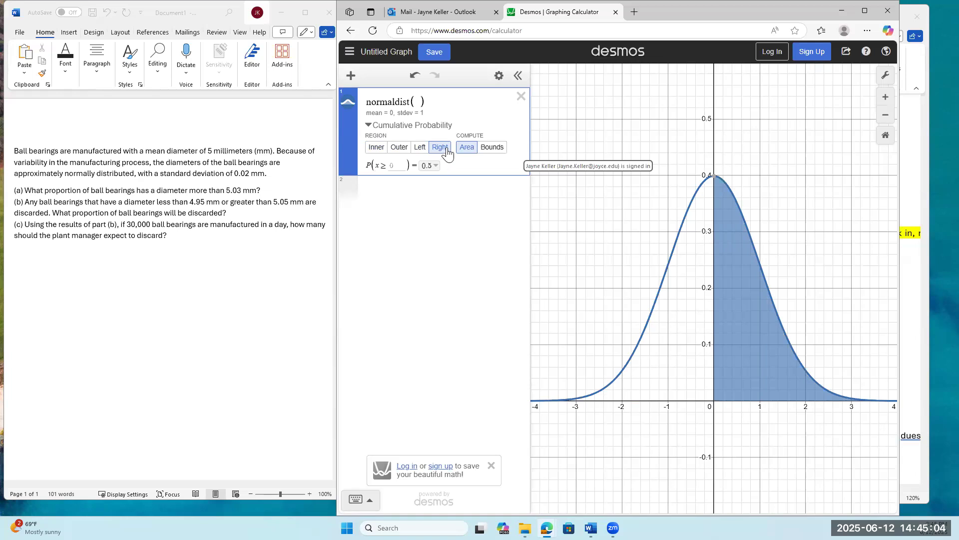
# Compute the Left region area for x ≤ −3.49 and show its full-precision cumulative probability.
pyautogui.click(420, 149)
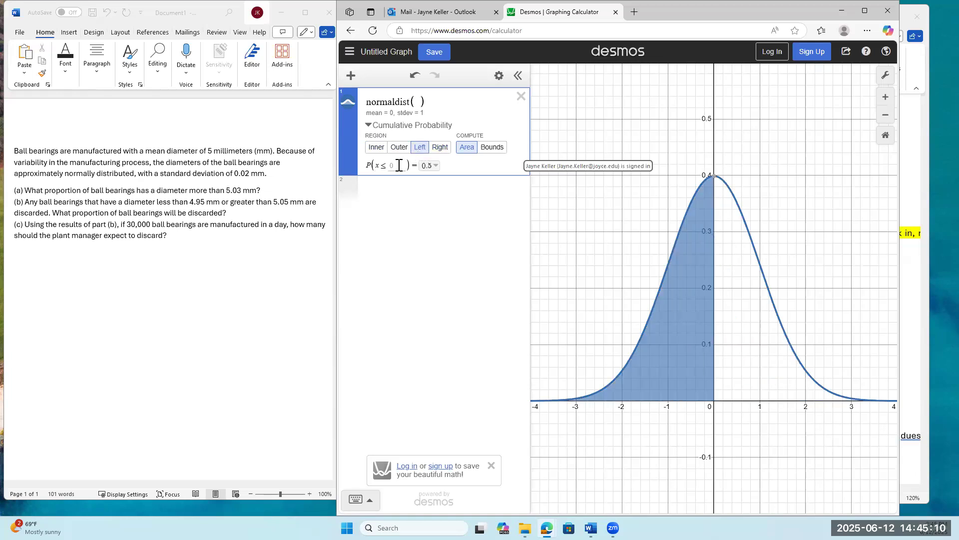
pyautogui.click(400, 165)
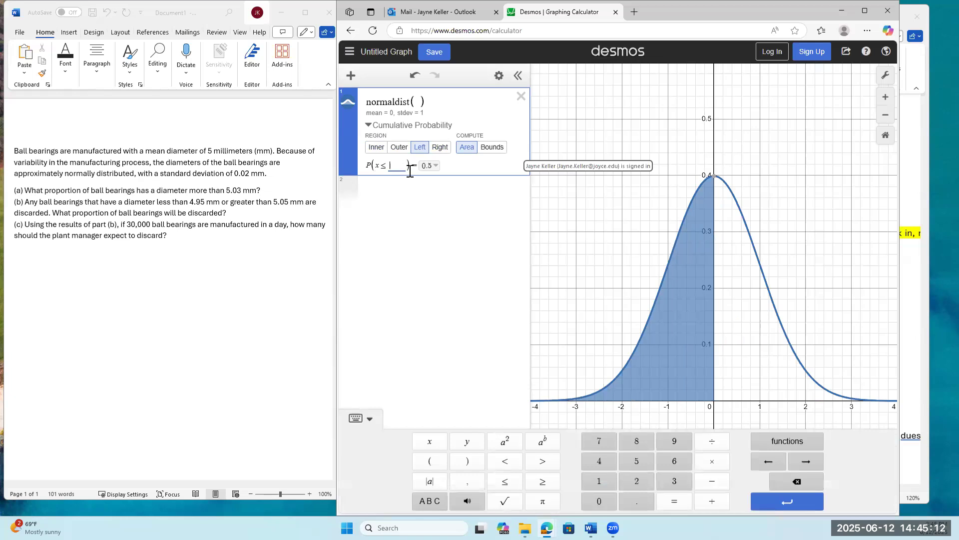
pyautogui.write('3.49')
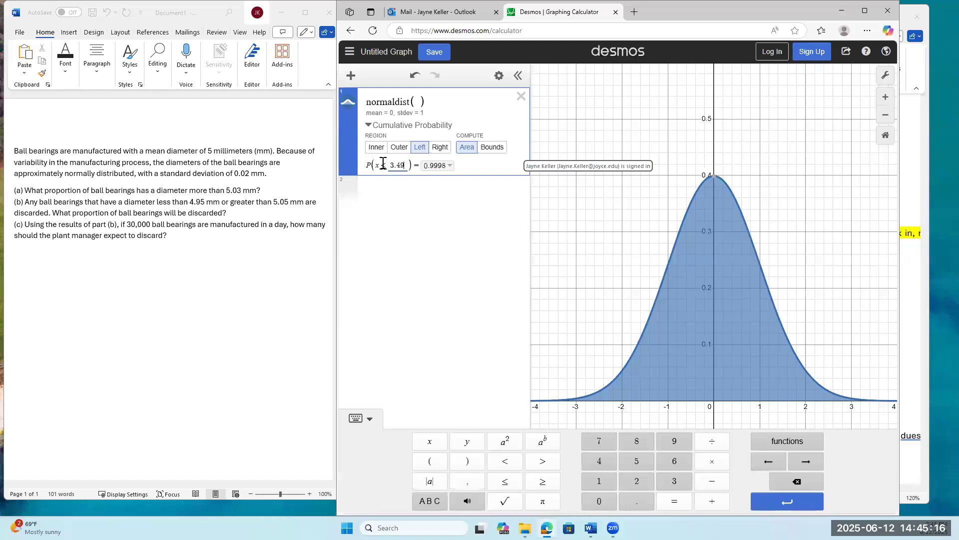
pyautogui.click(390, 166)
pyautogui.write('-')
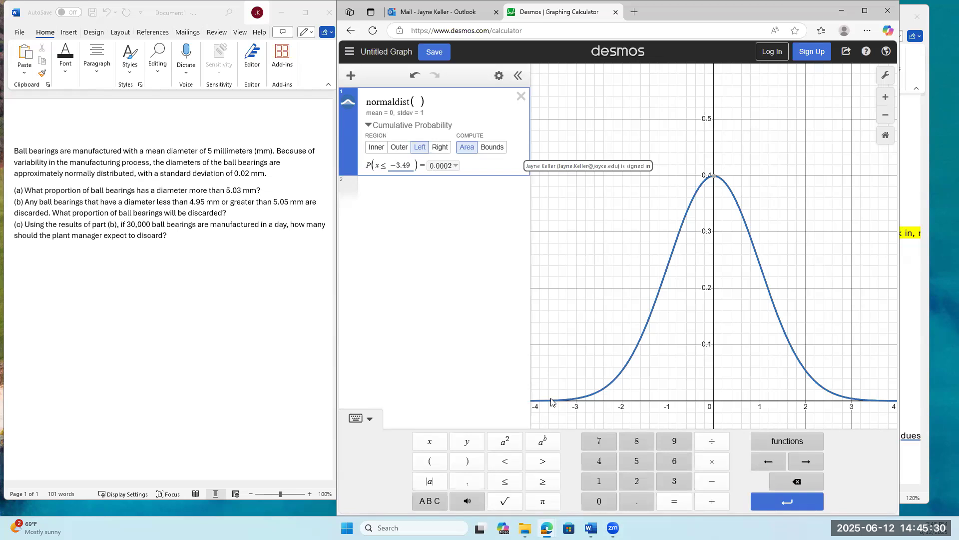
pyautogui.click(454, 166)
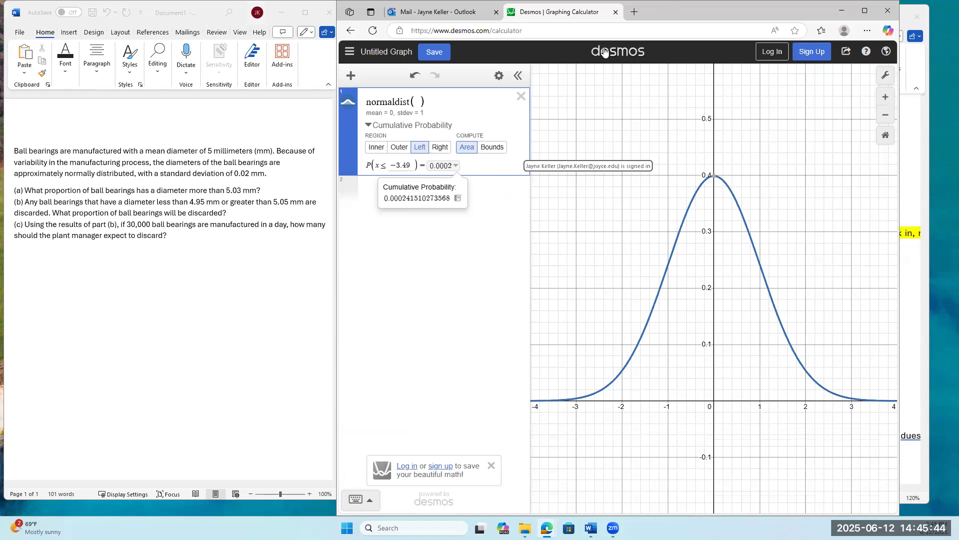
# Change the Left region's bound to 0.92 and show its full-precision cumulative probability.
pyautogui.moveTo(413, 165); pyautogui.dragTo(378, 169)
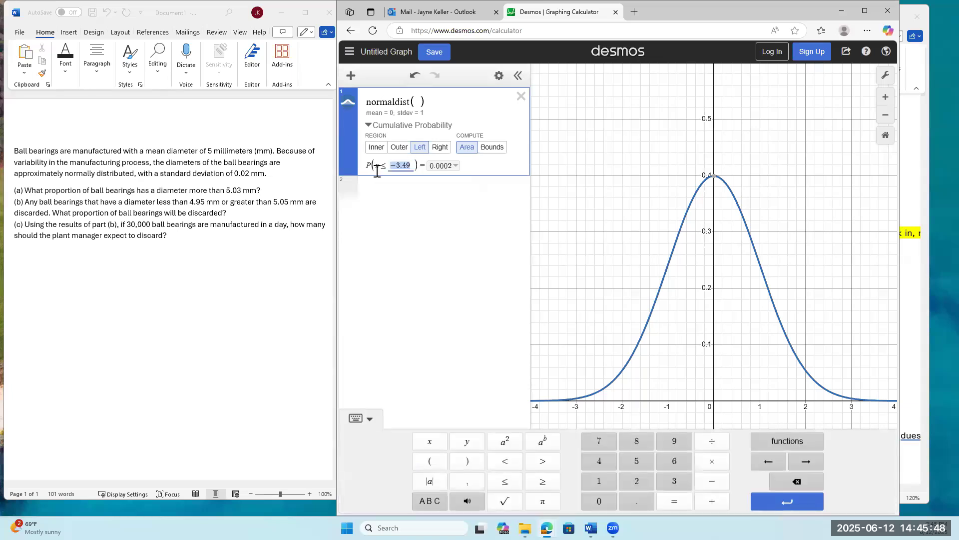
pyautogui.write('0.92')
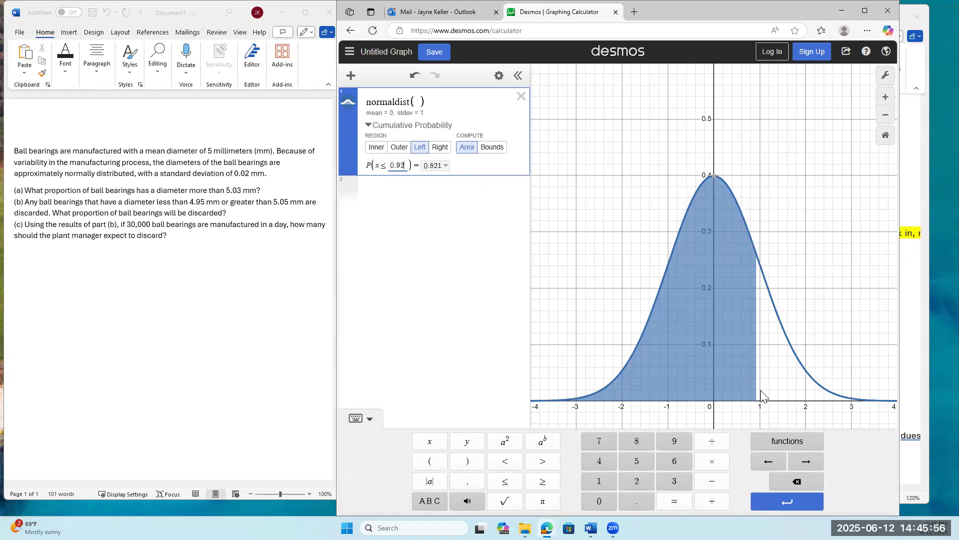
pyautogui.click(446, 166)
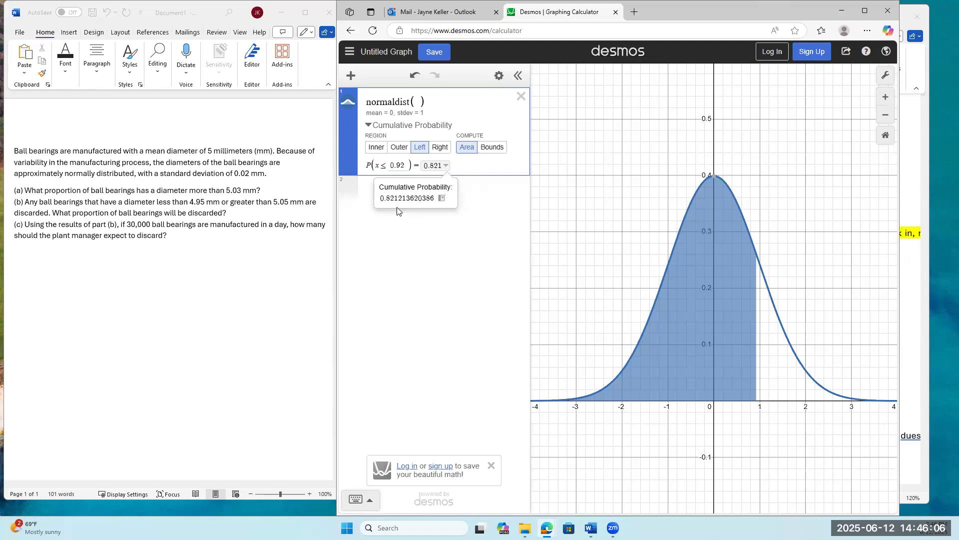
# Switch to the Right region and set its lower bound to 2.23.
pyautogui.click(438, 147)
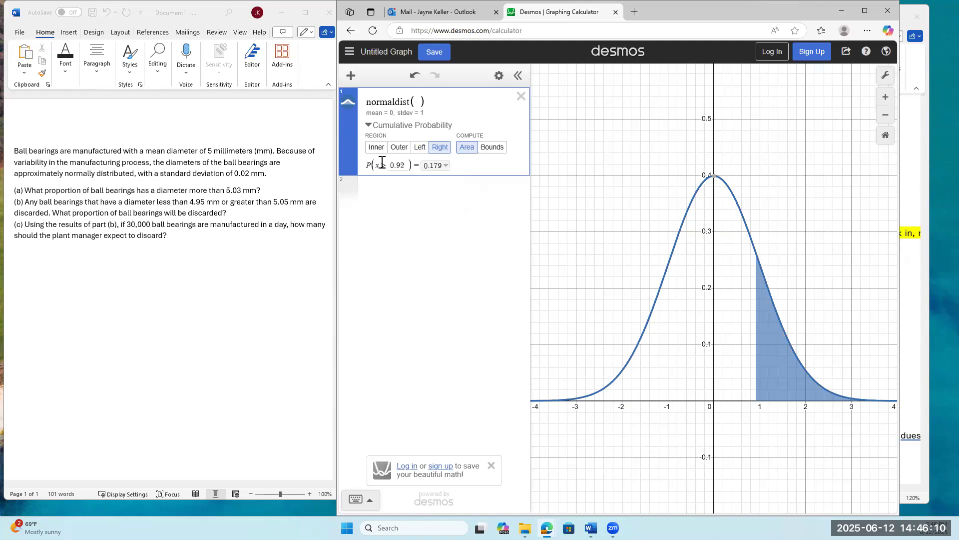
pyautogui.moveTo(390, 167); pyautogui.dragTo(411, 173)
pyautogui.write('2')
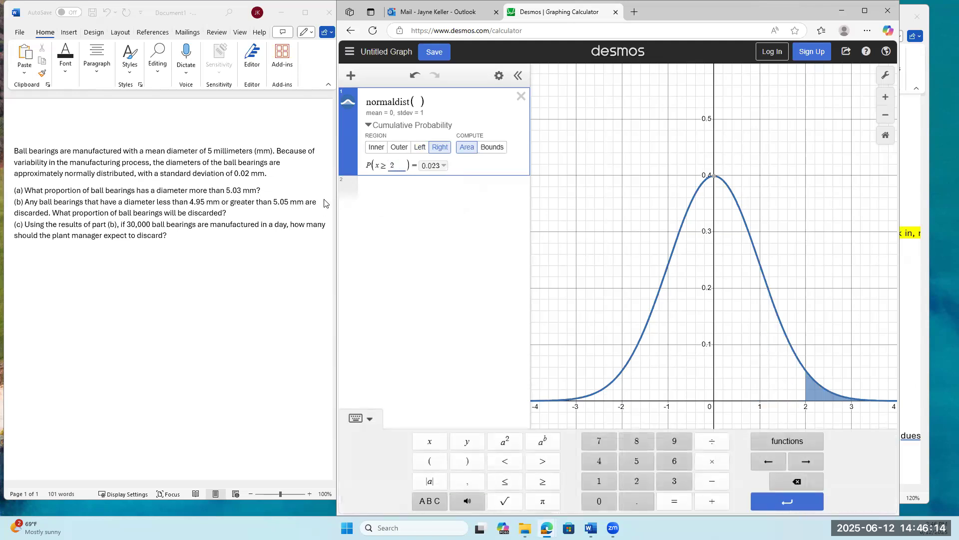
pyautogui.write('.23')
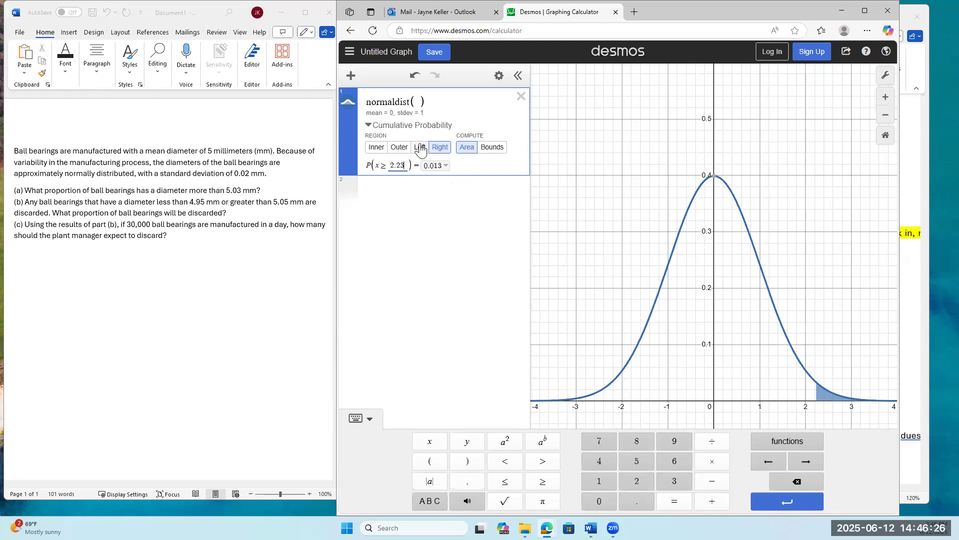
# Compute the Inner region area between −2.55 and 2.55 and show its full-precision cumulative probability.
pyautogui.click(373, 148)
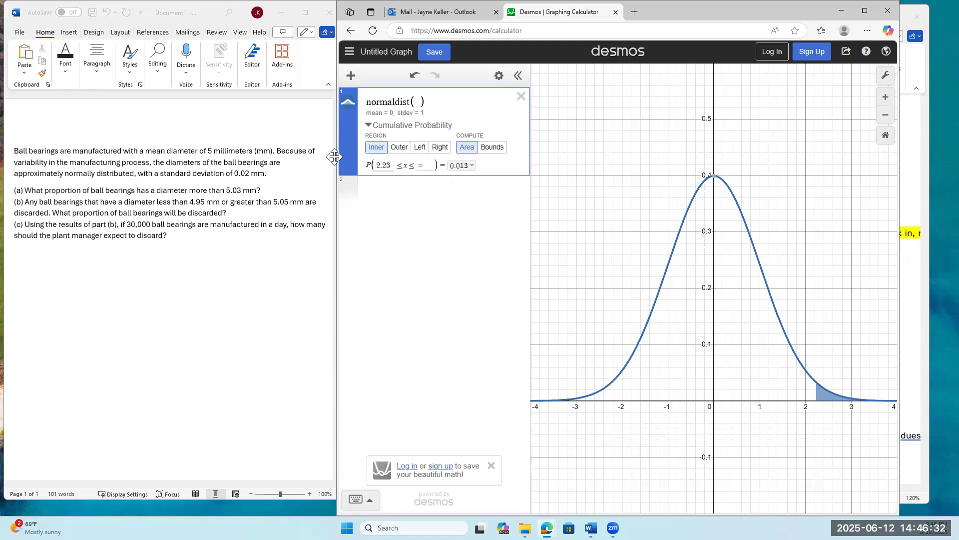
pyautogui.doubleClick(393, 165)
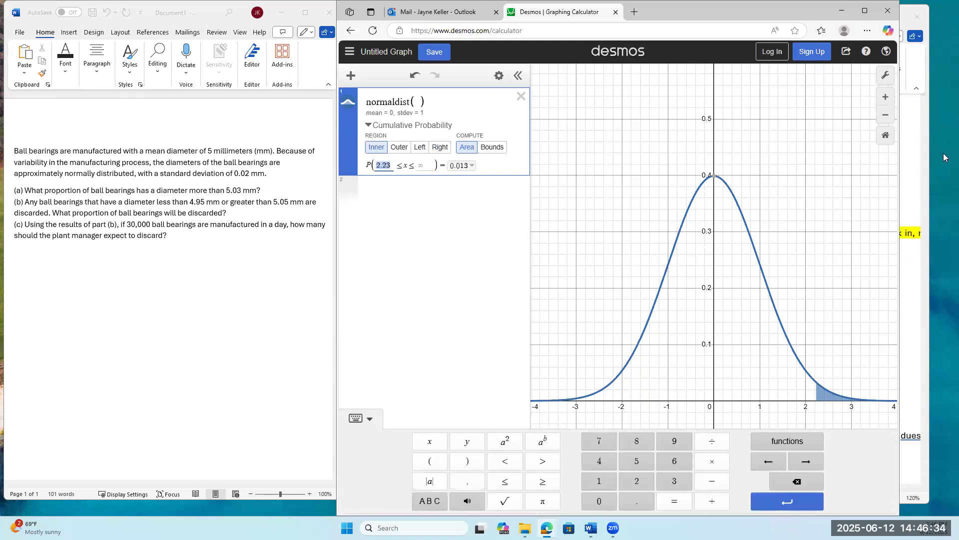
pyautogui.press('BackSpace')
pyautogui.write('-')
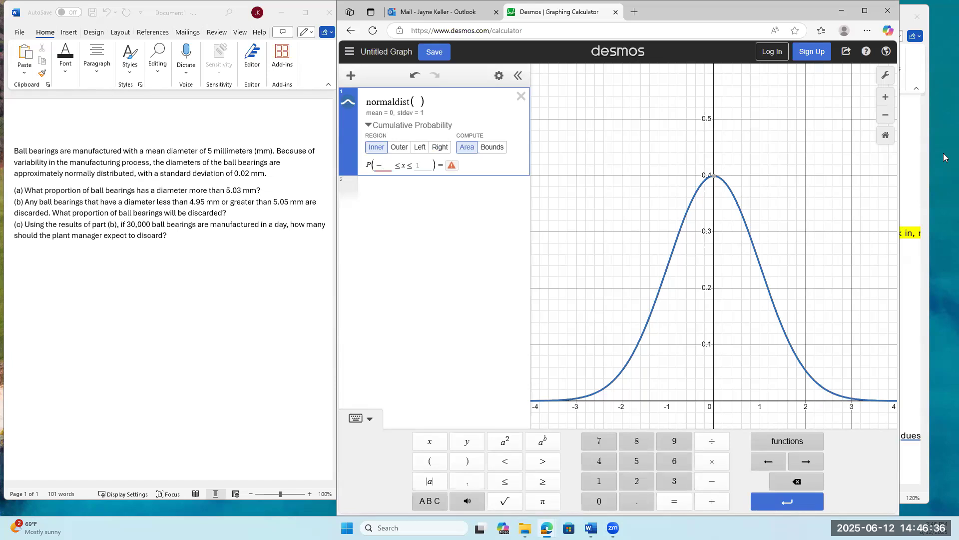
pyautogui.write('2.')
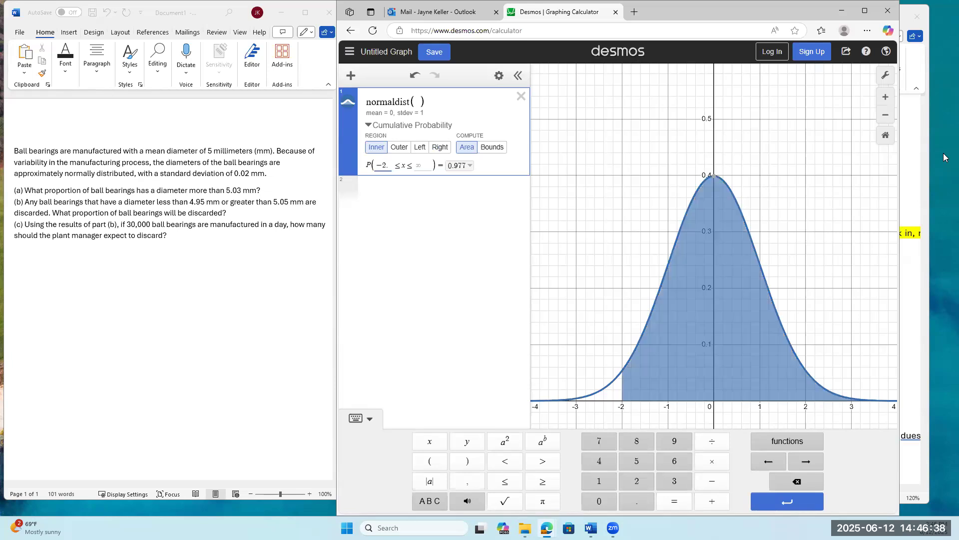
pyautogui.write('55')
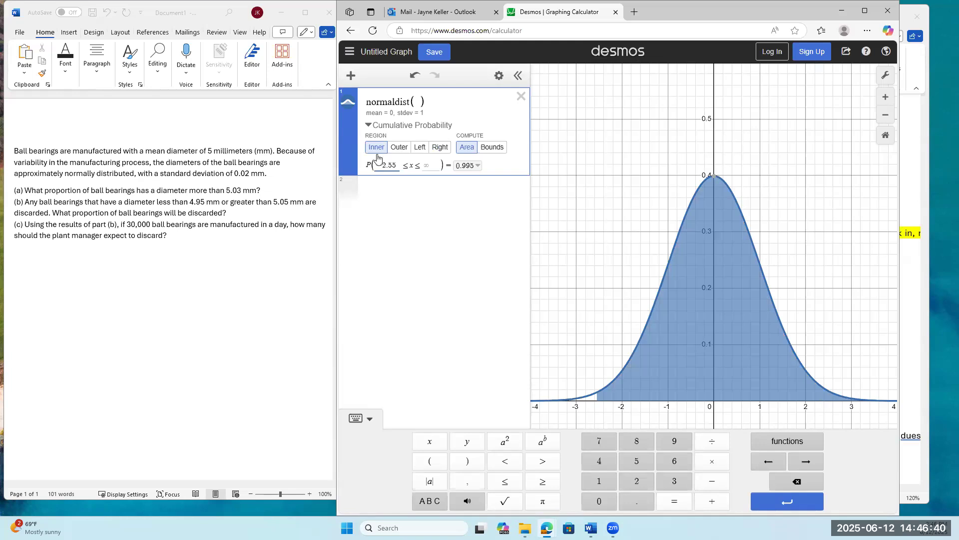
pyautogui.click(428, 165)
pyautogui.write('2.55')
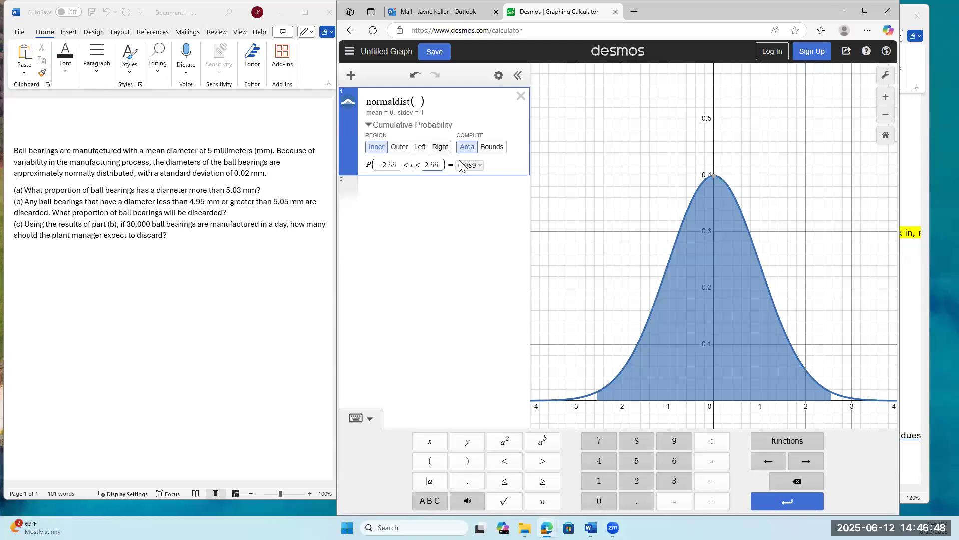
pyautogui.click(481, 167)
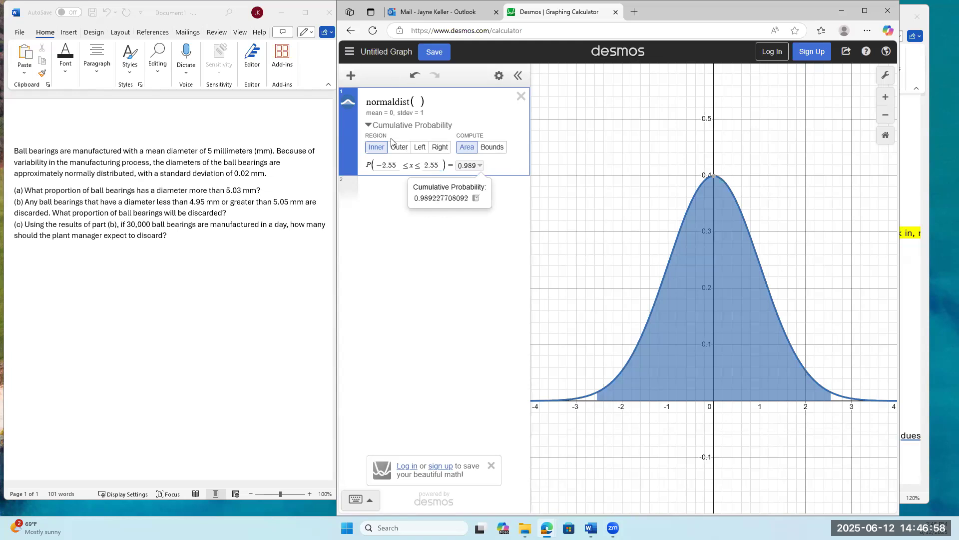
# Compute the Outer region area for x ≤ −0.88 or x ≥ 1.23 and show its full-precision cumulative probability.
pyautogui.click(397, 150)
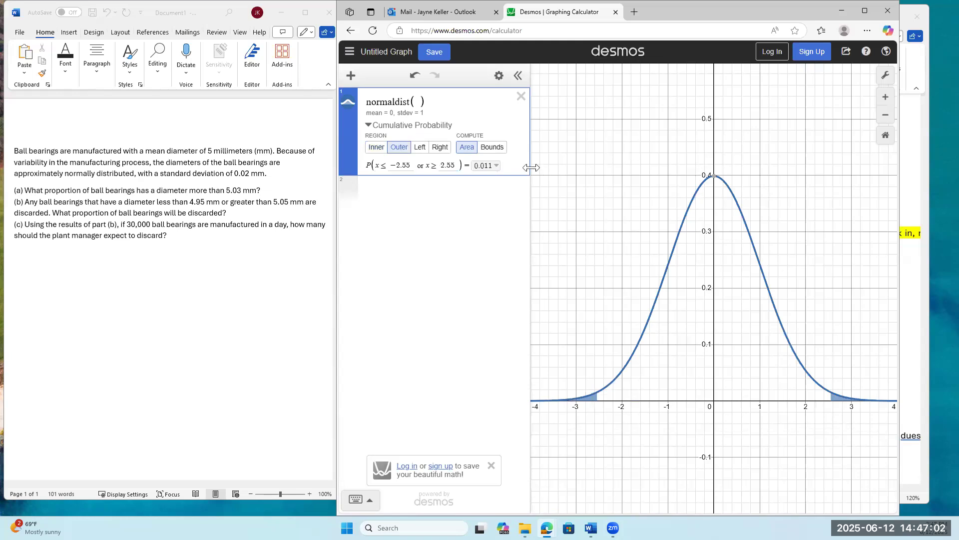
pyautogui.doubleClick(393, 166)
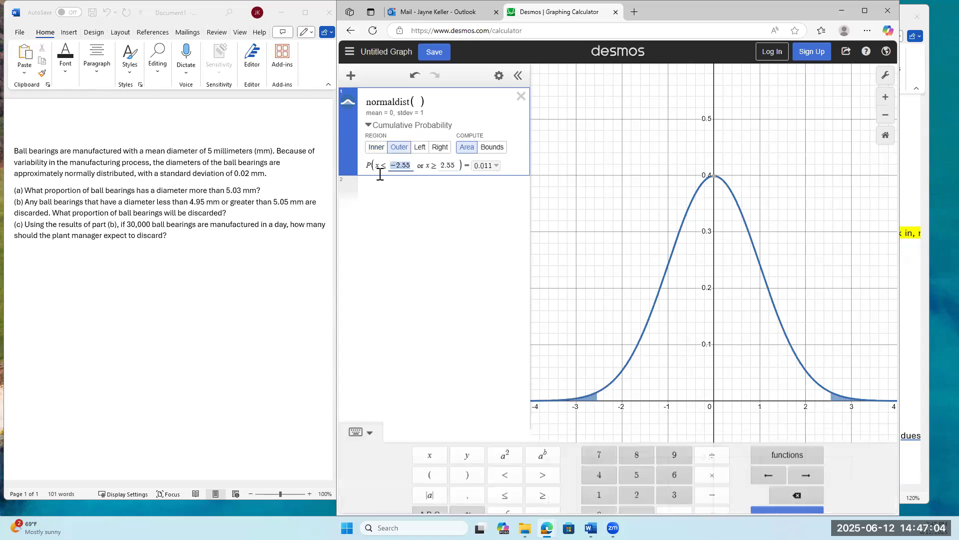
pyautogui.write('0')
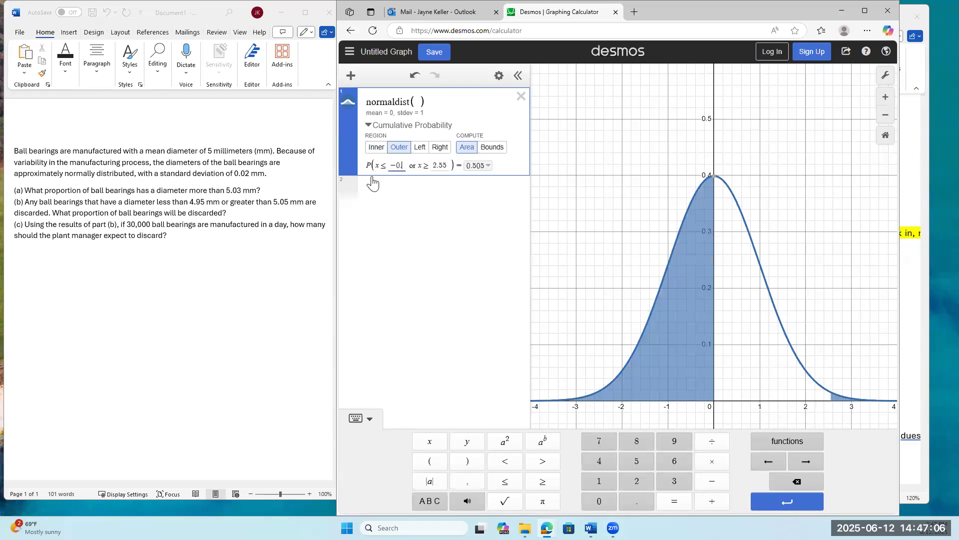
pyautogui.write('.88')
pyautogui.doubleClick(460, 164)
pyautogui.write('1.23')
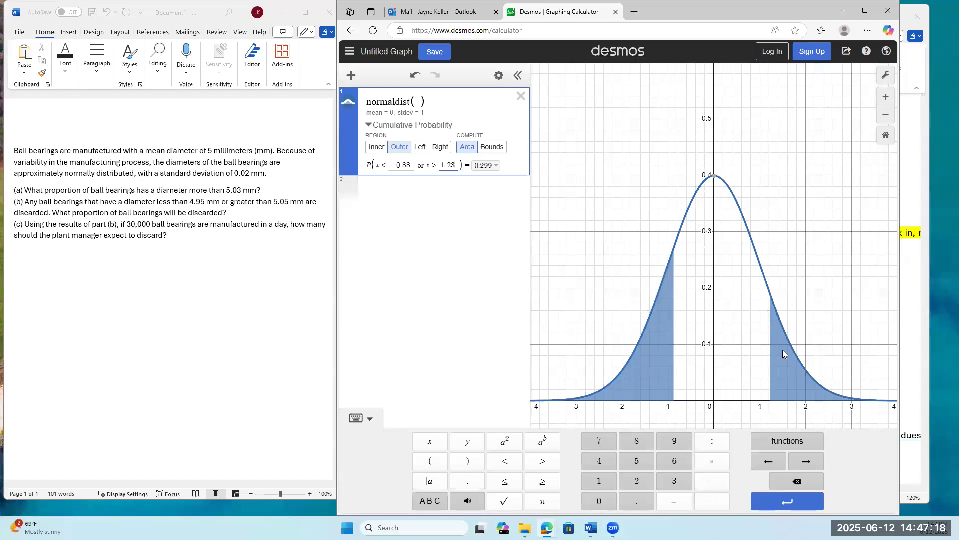
pyautogui.click(496, 165)
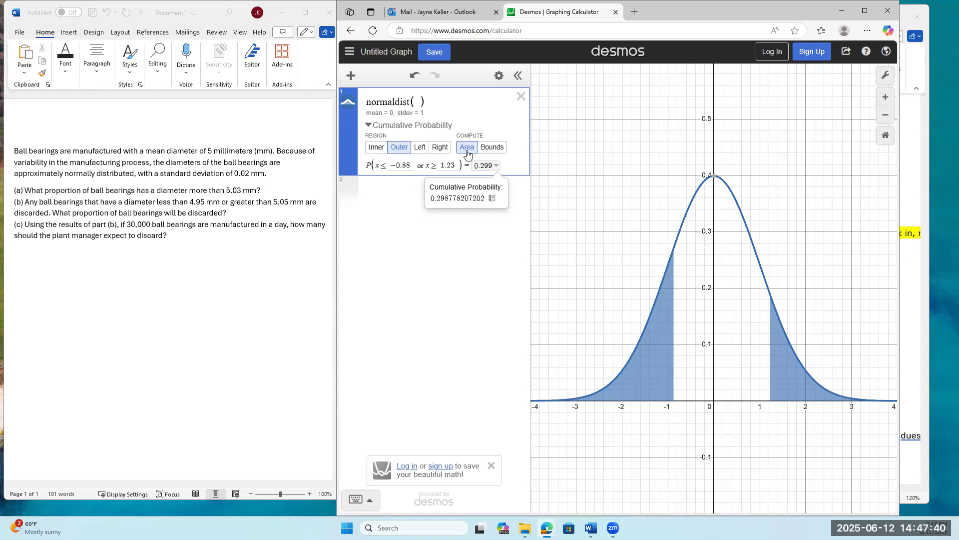
# Plot the full normal curve with mean 50 and standard deviation 7 by changing the expression to normaldist(50,7).
pyautogui.click(420, 103)
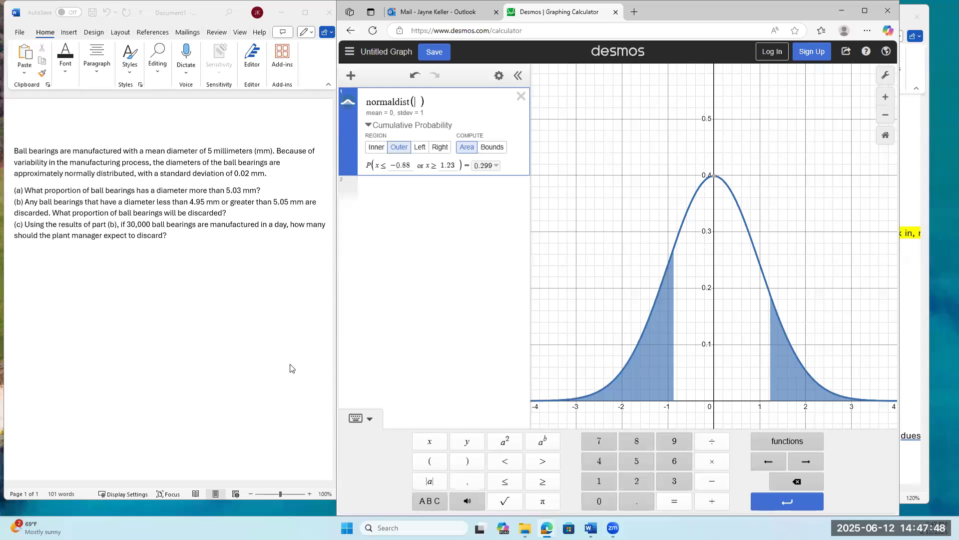
pyautogui.write('50')
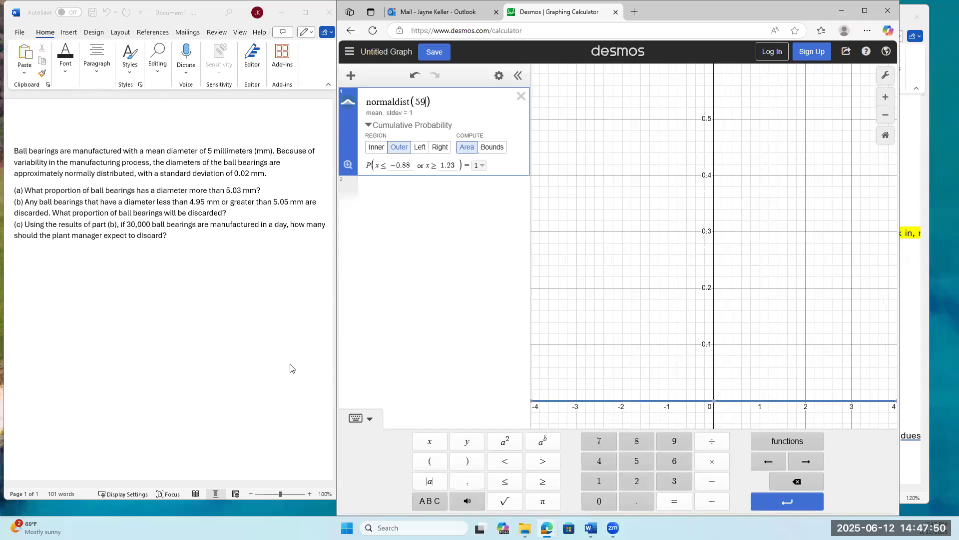
pyautogui.press('BackSpace')
pyautogui.write('0')
pyautogui.write(',1')
pyautogui.press('BackSpace')
pyautogui.write('7')
pyautogui.click(348, 166)
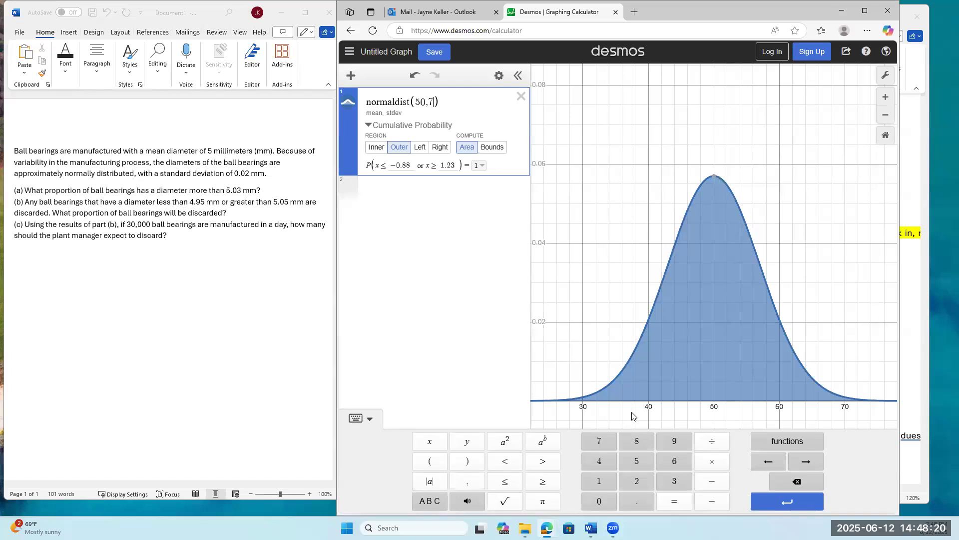
# Compute the Inner region area between 40 and 49 and show its full-precision cumulative probability.
pyautogui.click(377, 150)
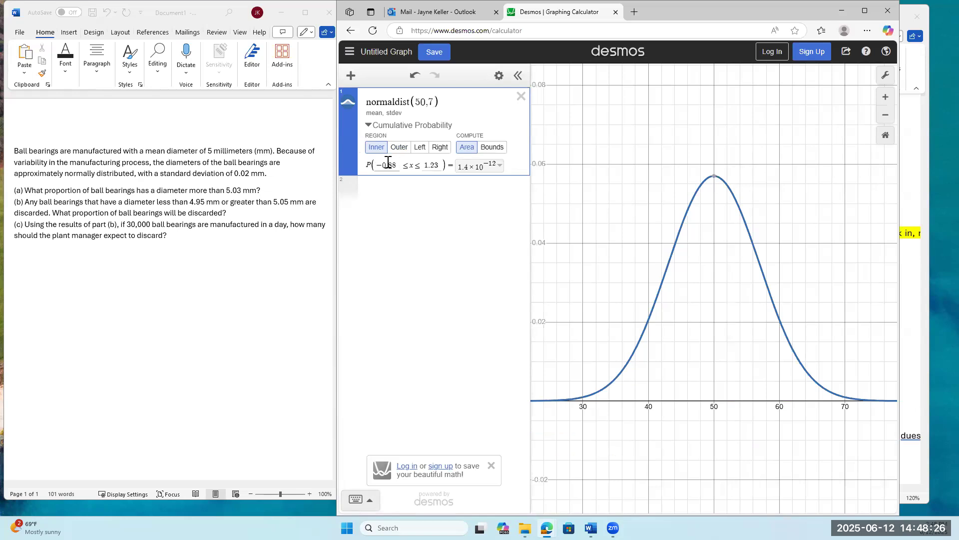
pyautogui.moveTo(389, 163); pyautogui.dragTo(363, 169)
pyautogui.write('40')
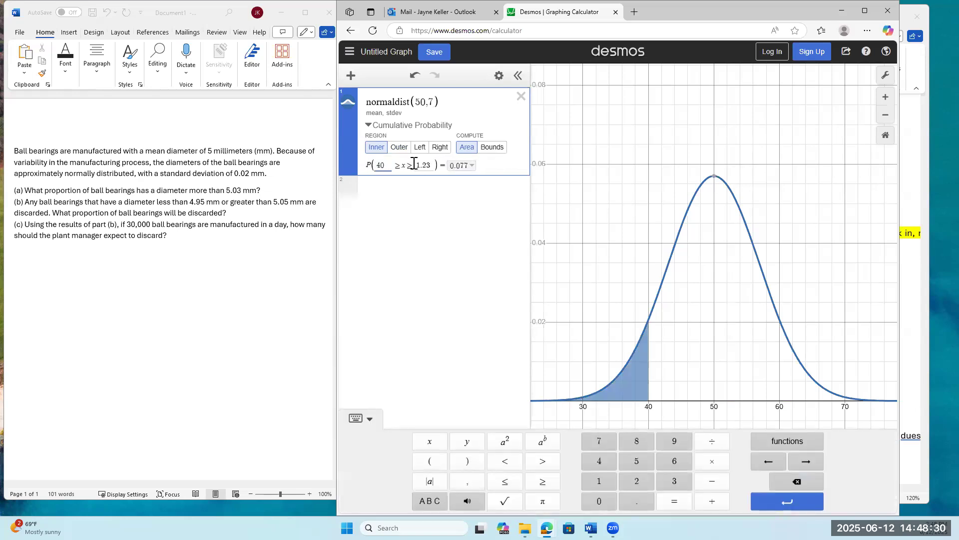
pyautogui.doubleClick(432, 164)
pyautogui.write('49')
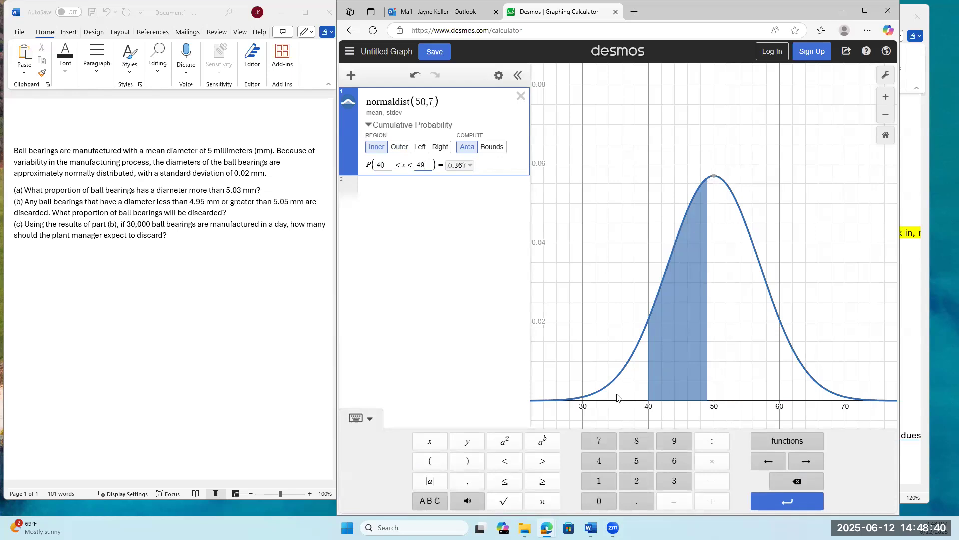
pyautogui.click(468, 167)
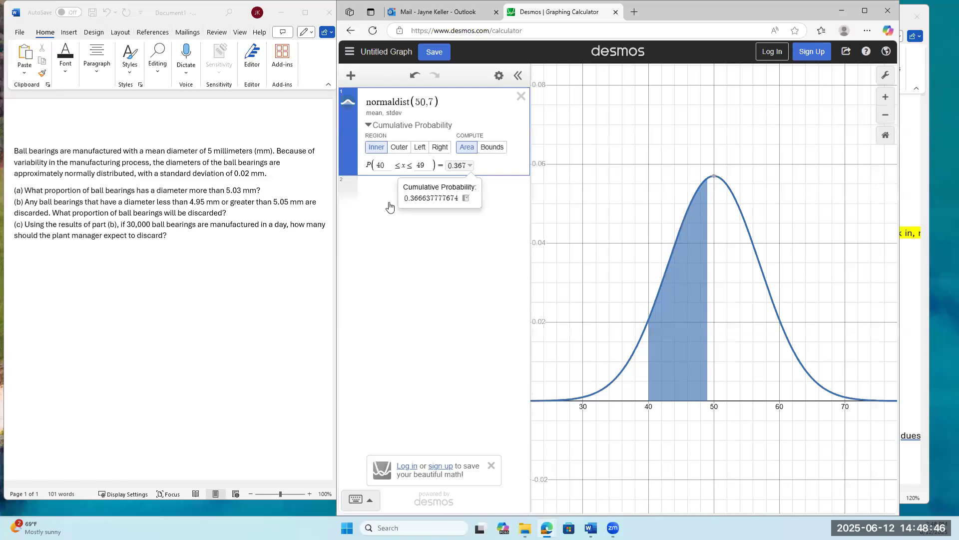
pyautogui.click(484, 189)
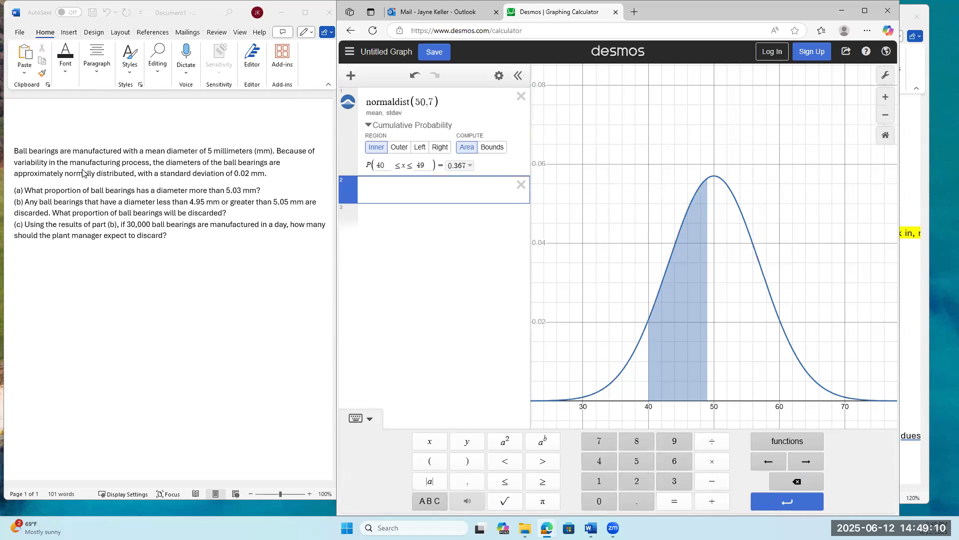
# Plot the full ball bearing diameter curve by changing the distribution's mean to 5 and its standard deviation to 0.02.
pyautogui.click(419, 102)
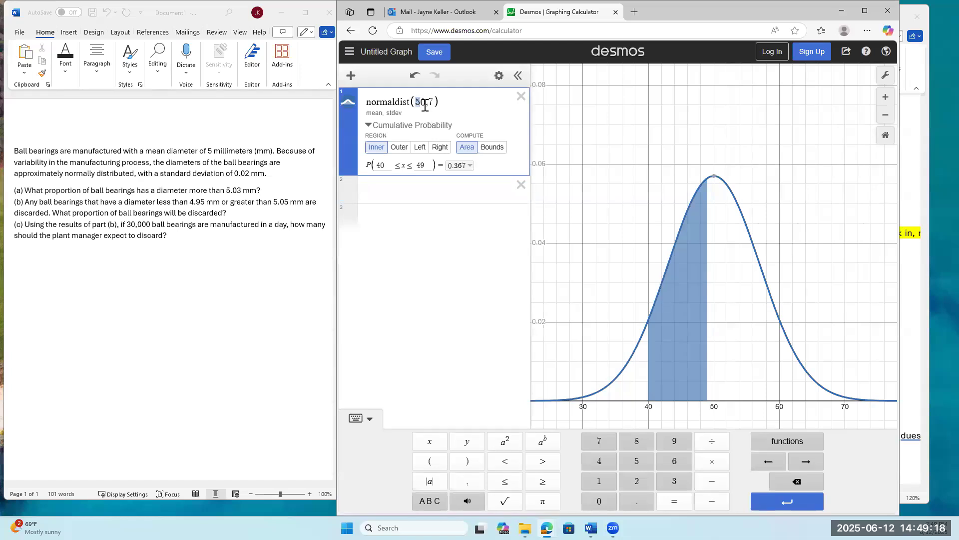
pyautogui.press('BackSpace')
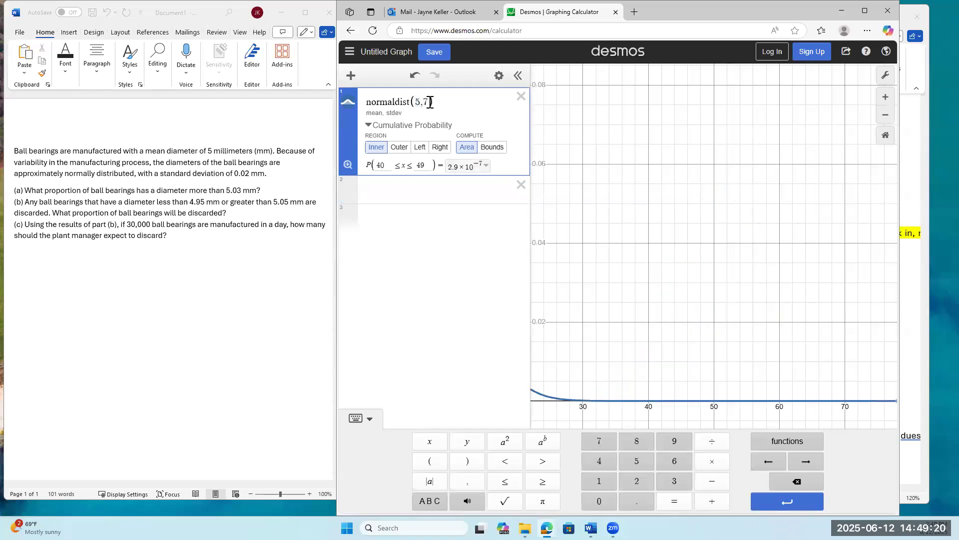
pyautogui.click(430, 102)
pyautogui.press('BackSpace')
pyautogui.write('0.02')
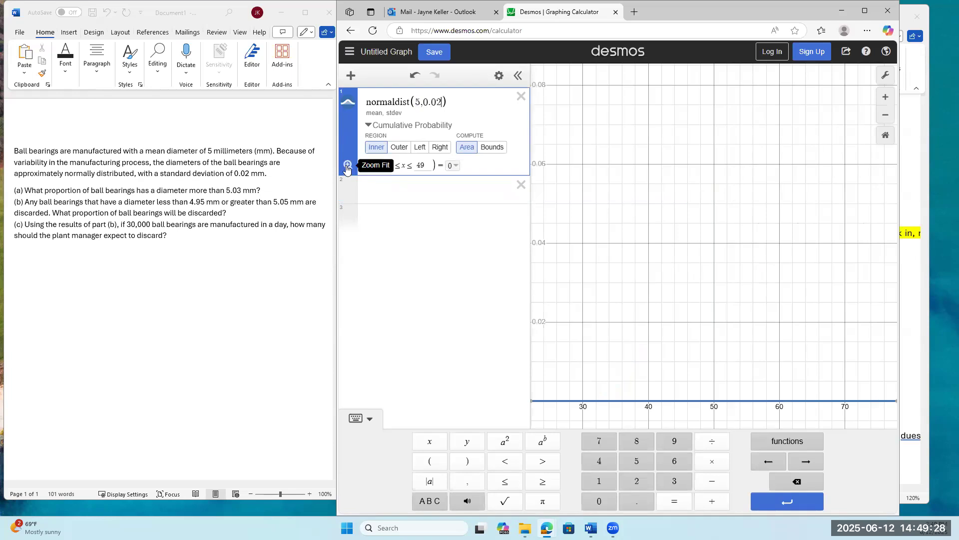
pyautogui.click(347, 166)
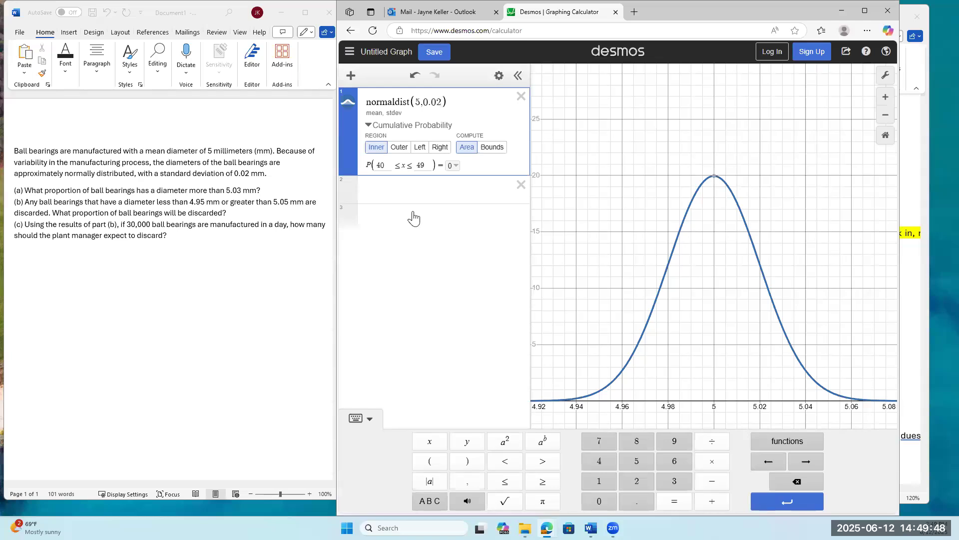
# Compute the Right region area for x ≥ 5.03 and show its full-precision cumulative probability.
pyautogui.click(436, 148)
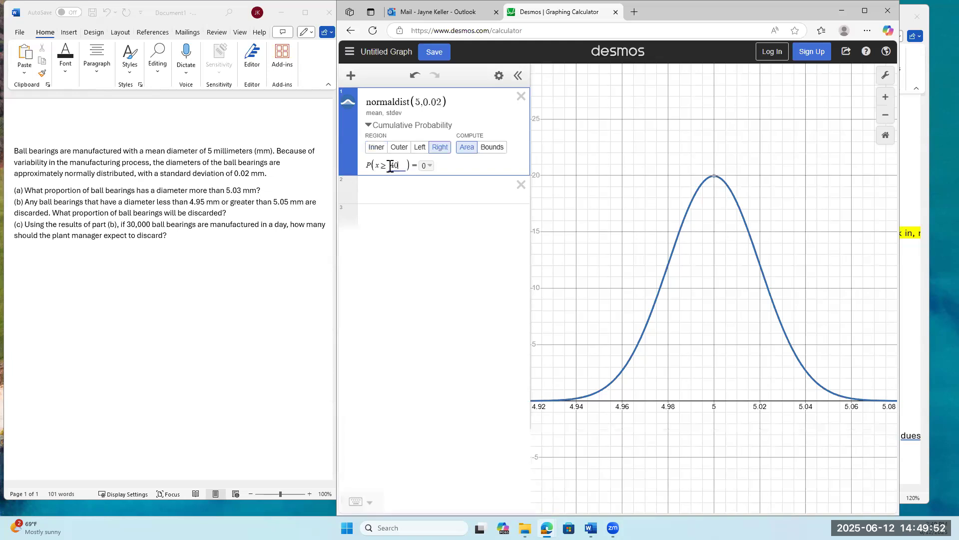
pyautogui.write('5.03')
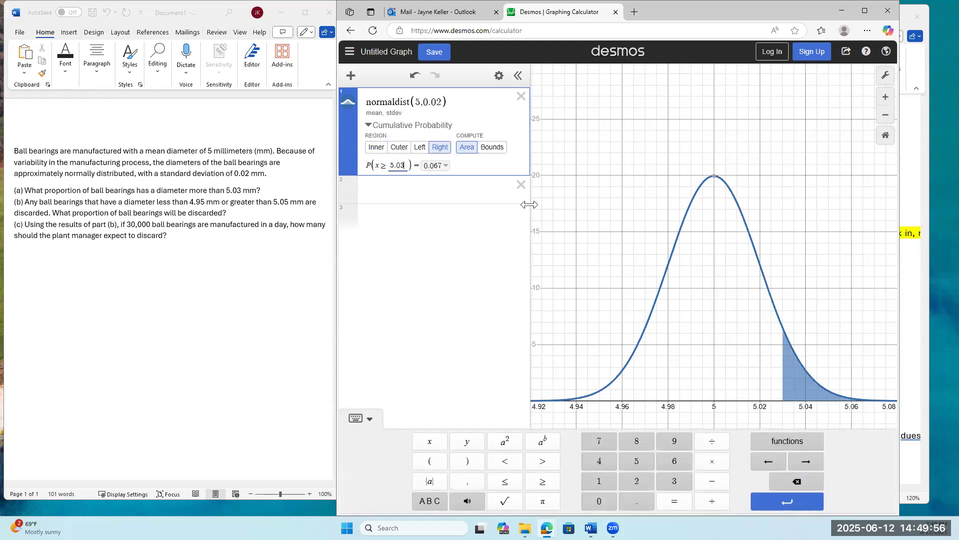
pyautogui.click(446, 166)
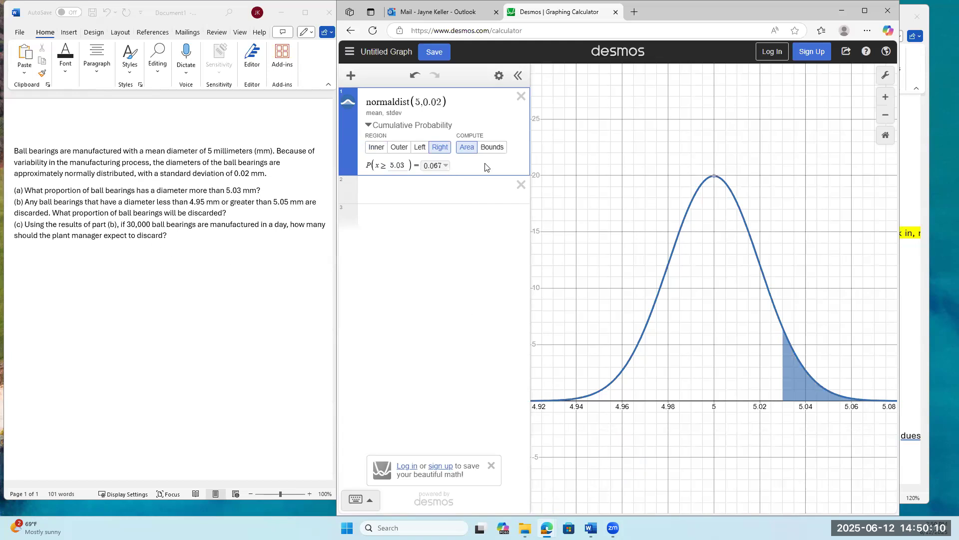
# Compute the Outer region area for x ≤ 4.95 or x ≥ 5.05 and show its full-precision cumulative probability.
pyautogui.click(419, 148)
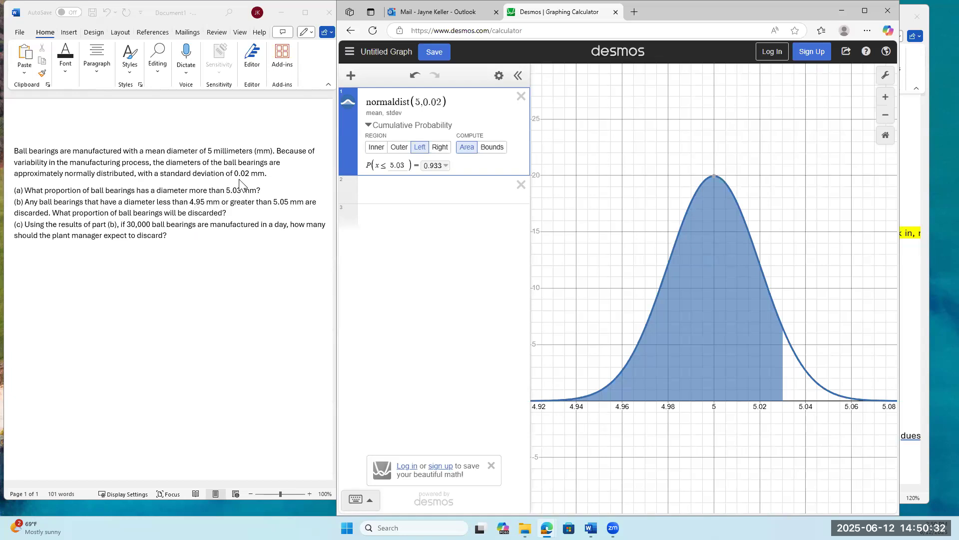
pyautogui.click(397, 148)
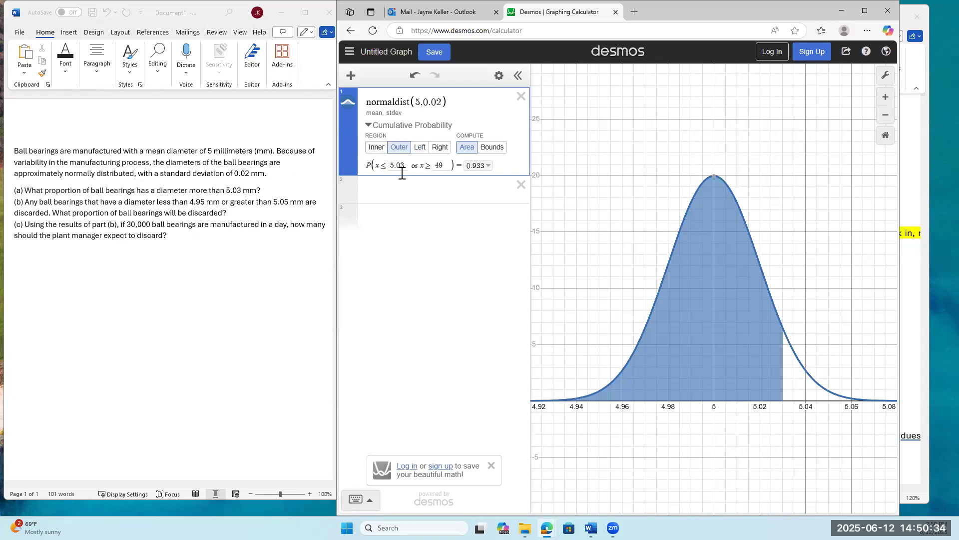
pyautogui.click(405, 166)
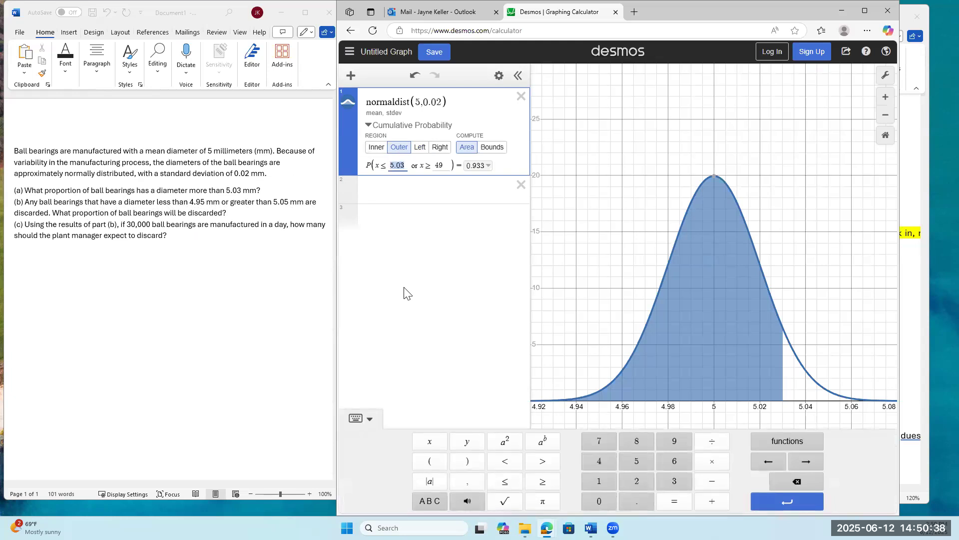
pyautogui.write('4.95')
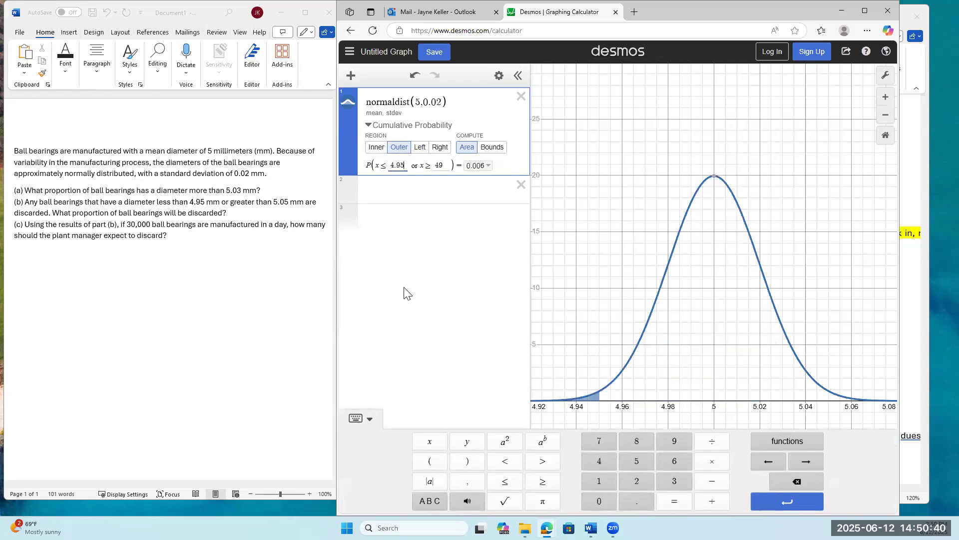
pyautogui.click(440, 165)
pyautogui.write('5.05')
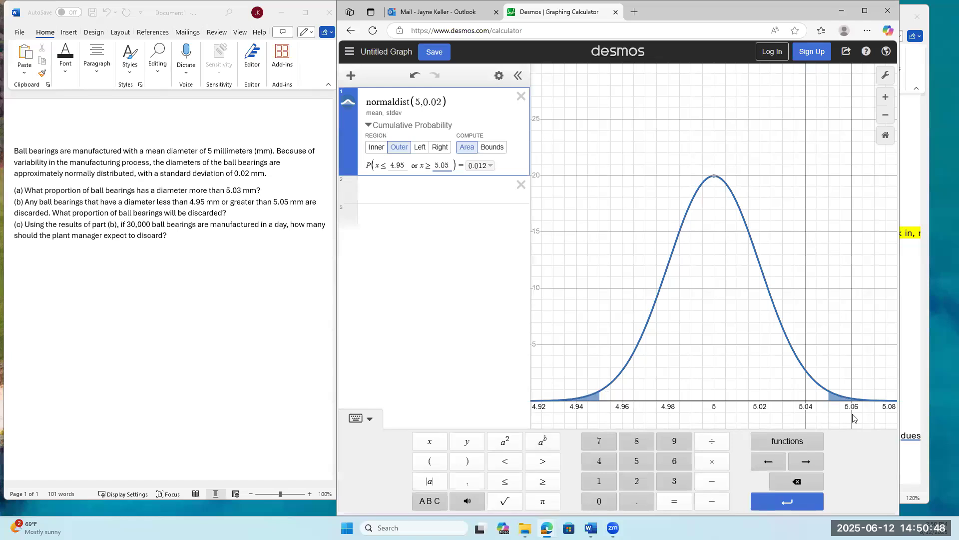
pyautogui.click(491, 167)
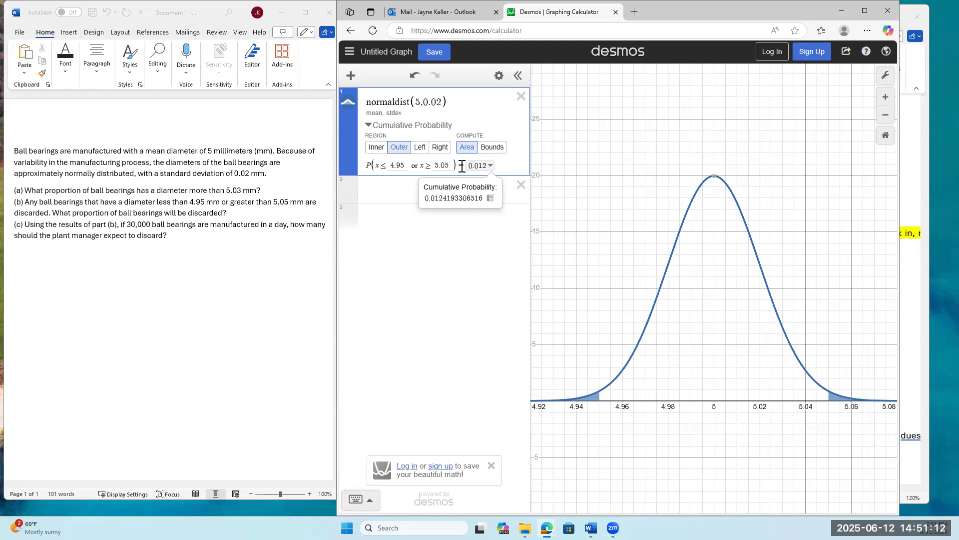
# Calculate the expected number of discarded ball bearings as 0.0124 · 30000 in the second expression line.
pyautogui.click(377, 186)
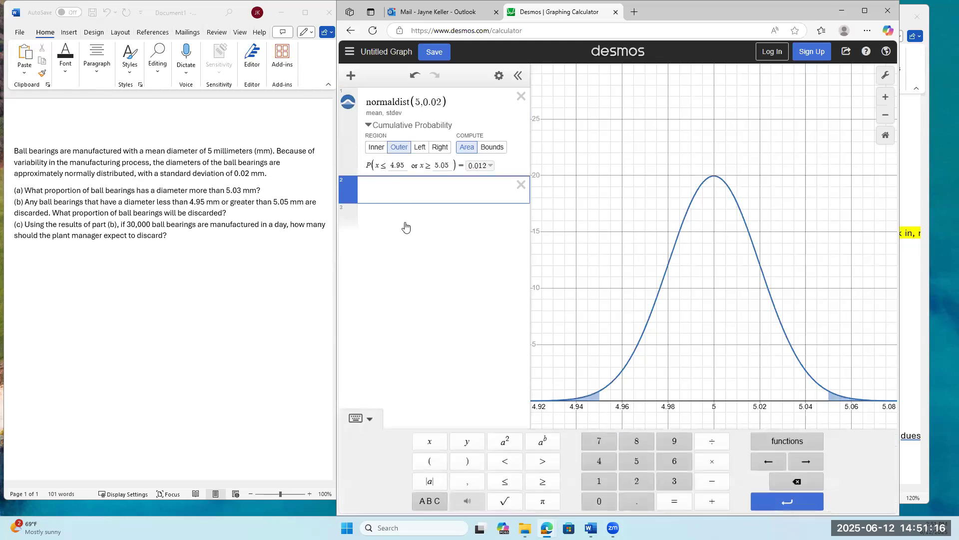
pyautogui.write('0.0124*3000000')
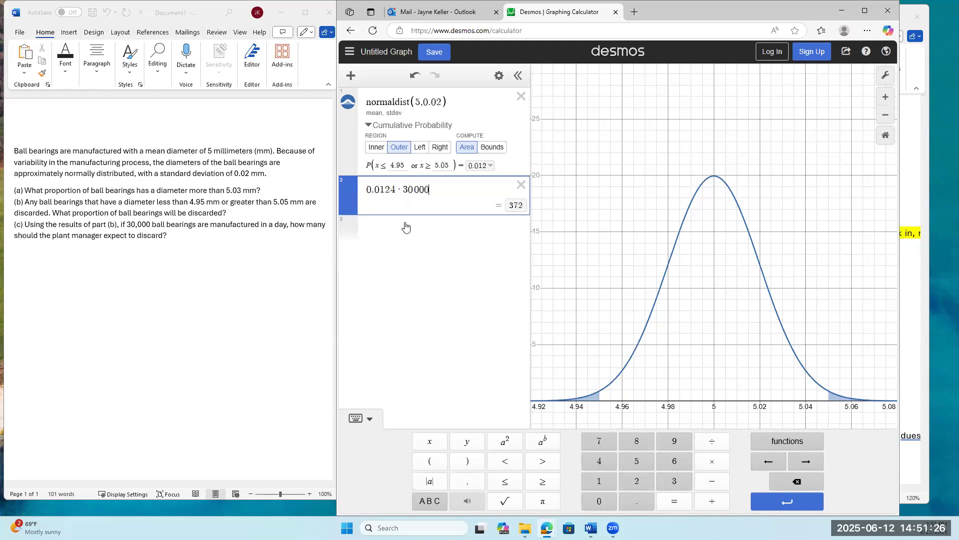